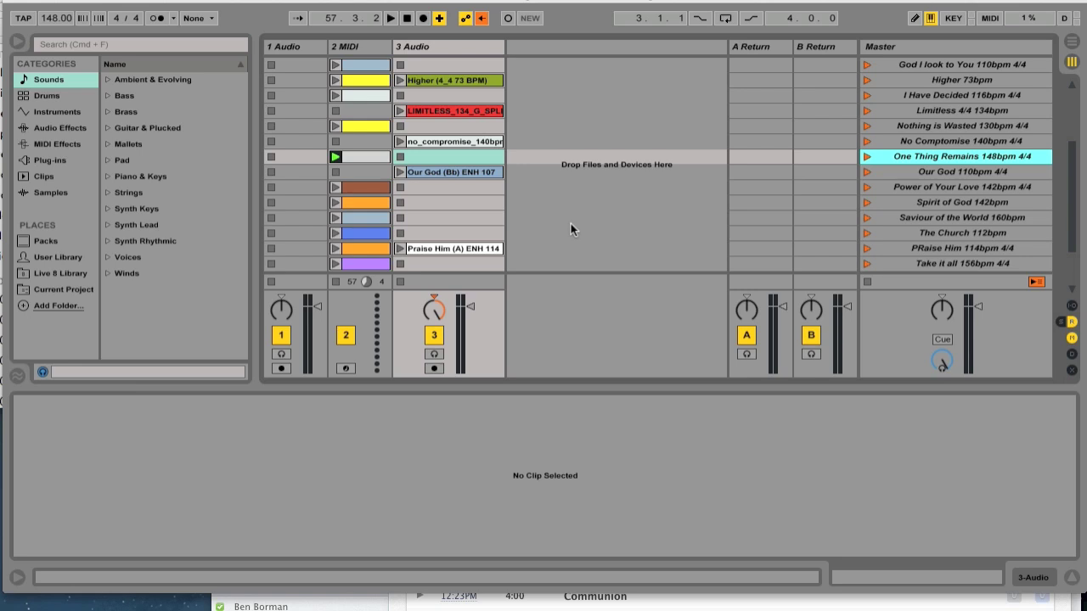
Launch the One Thing Remains 148bpm 4/4 scene and switch on the metronome click.
{"action": "scroll", "coordinate": [930, 214], "scroll_direction": "up", "scroll_amount": 4}
{"action": "scroll", "coordinate": [930, 213], "scroll_direction": "down", "scroll_amount": 7}
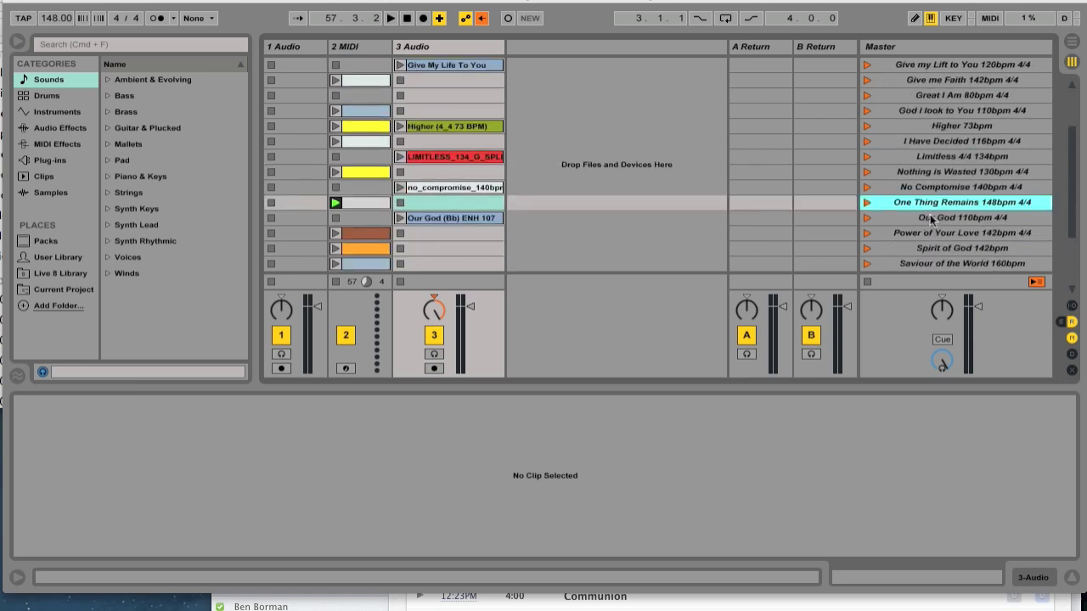
{"action": "scroll", "coordinate": [930, 214], "scroll_direction": "up", "scroll_amount": 5}
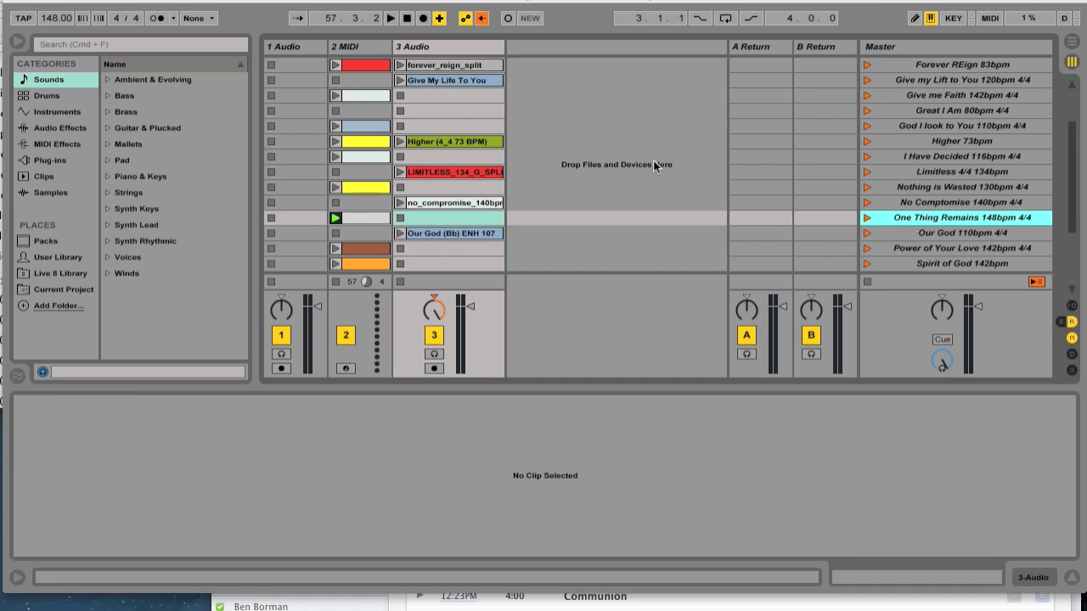
{"action": "left_click", "coordinate": [866, 218]}
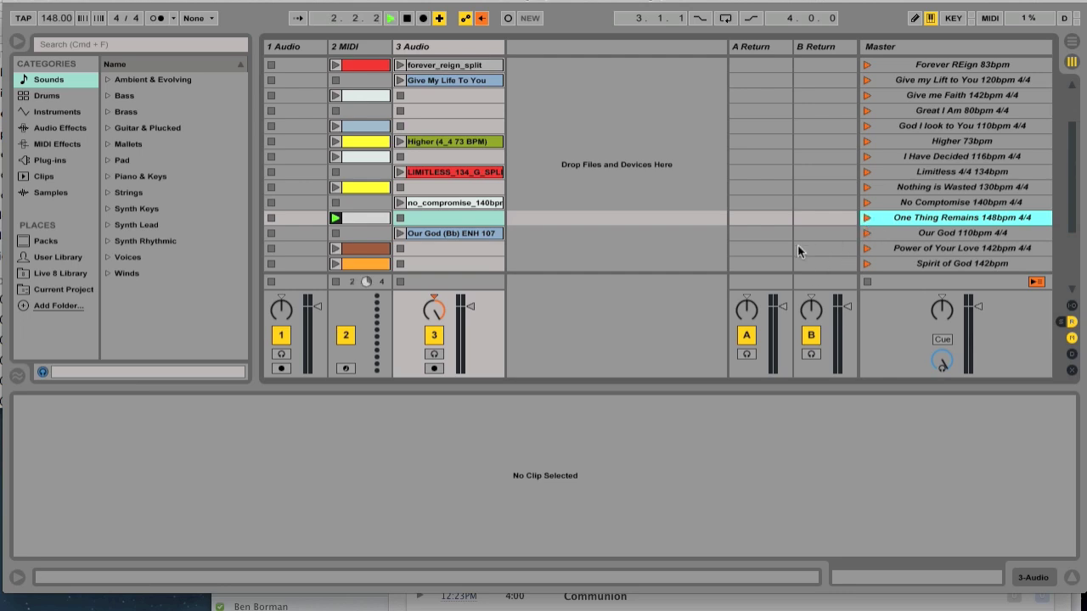
{"action": "left_click", "coordinate": [157, 18]}
Stop playback, duplicate the One Thing Remains scene and start renaming the copy 'One Thing Remains'.
{"action": "key", "text": "space"}
{"action": "key", "text": "super+d"}
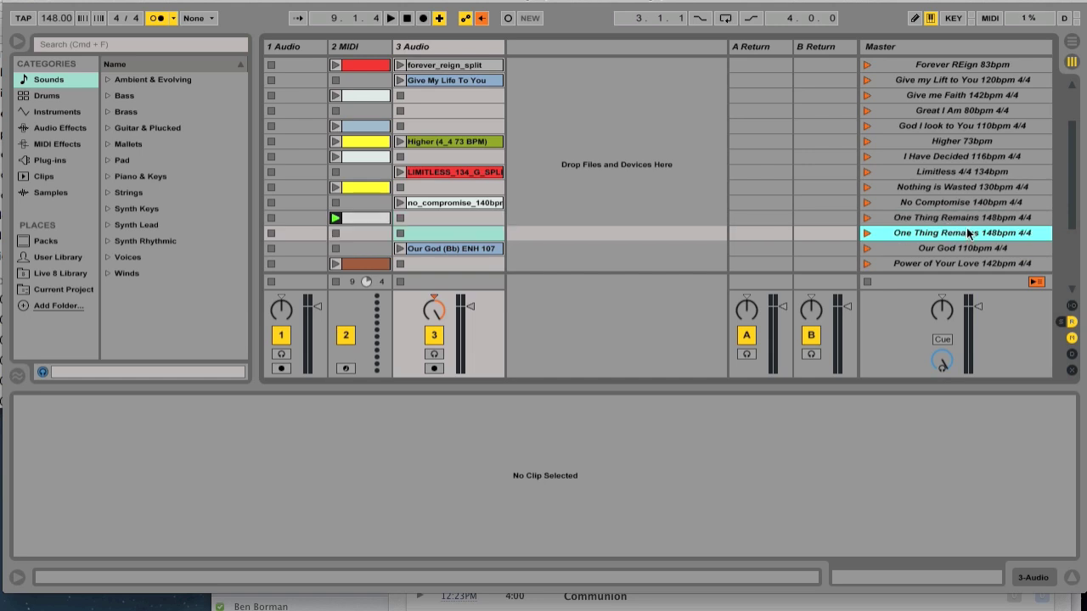
{"action": "key", "text": "super+r"}
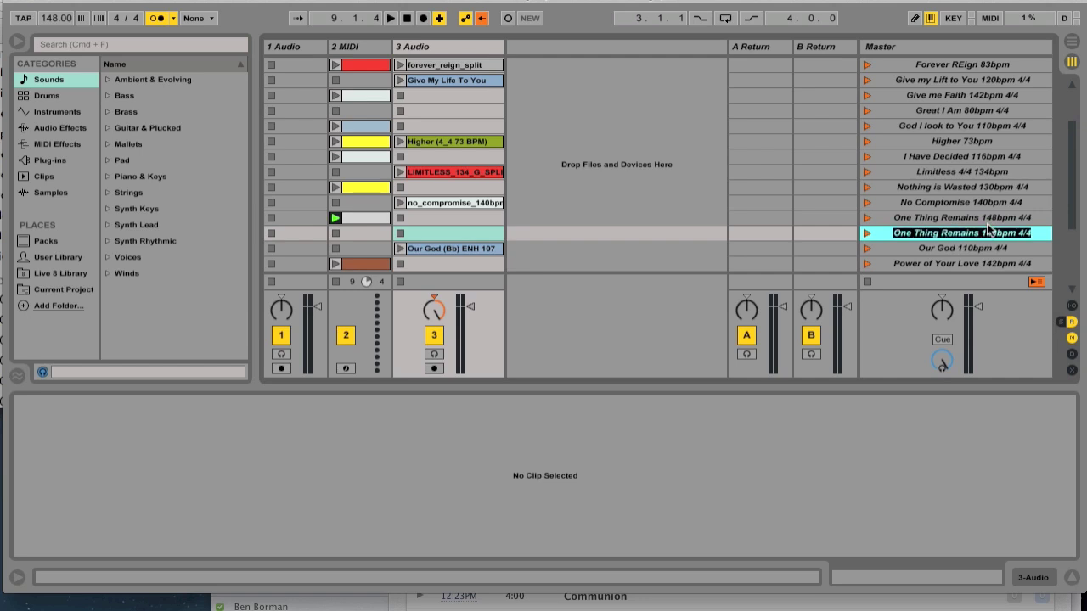
{"action": "type", "text": "One"}
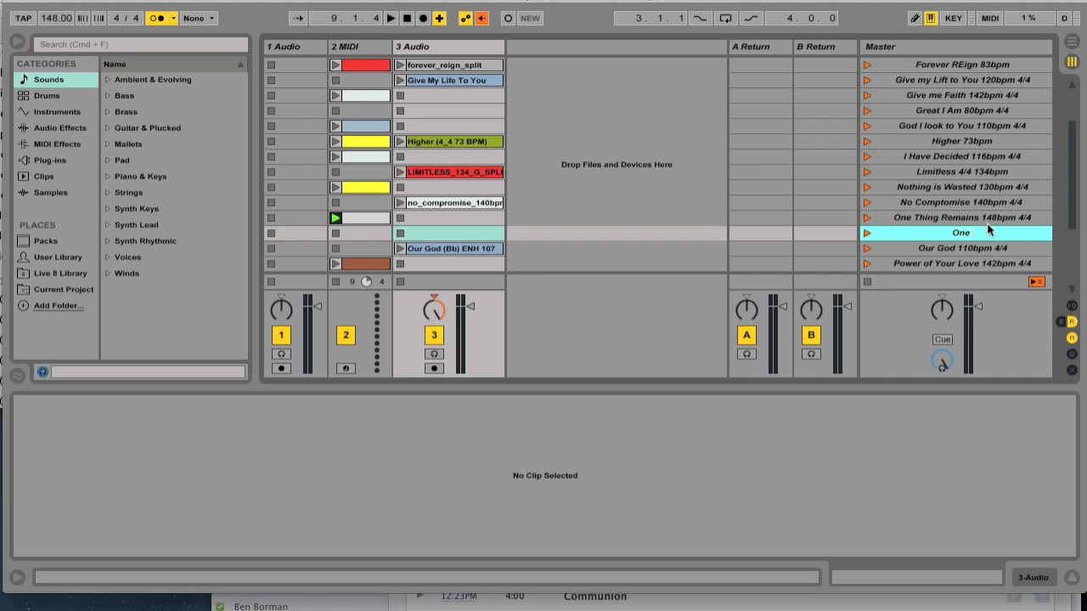
{"action": "type", "text": " Thing Remains"}
Play the One Thing Remains reference recording and tap along in Live to set the tempo to 153.54 BPM.
{"action": "key", "text": "super+Tab"}
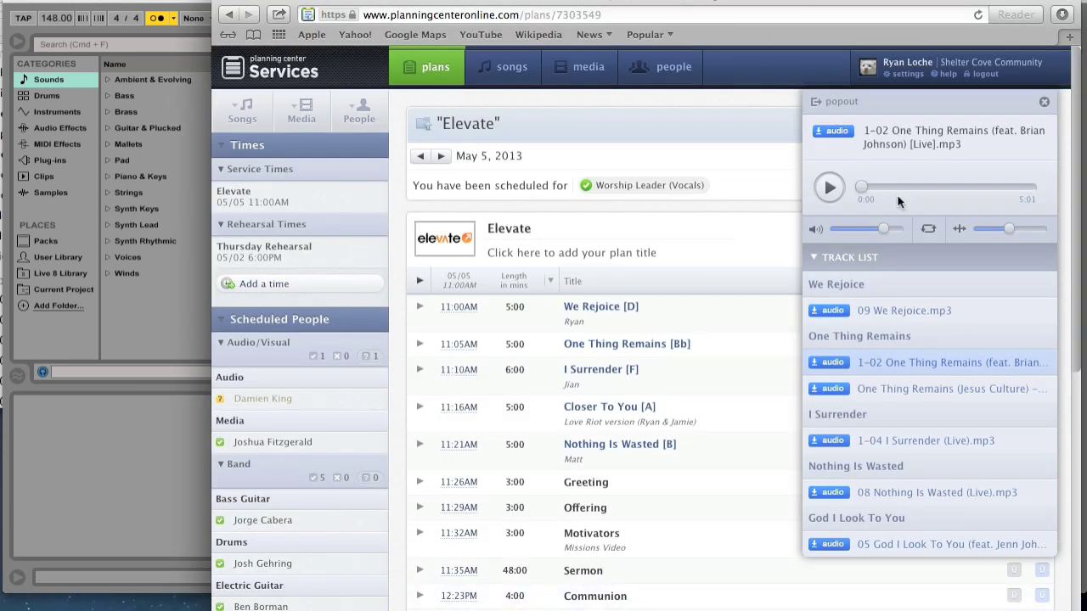
{"action": "left_click", "coordinate": [836, 189]}
{"action": "left_click", "coordinate": [182, 2]}
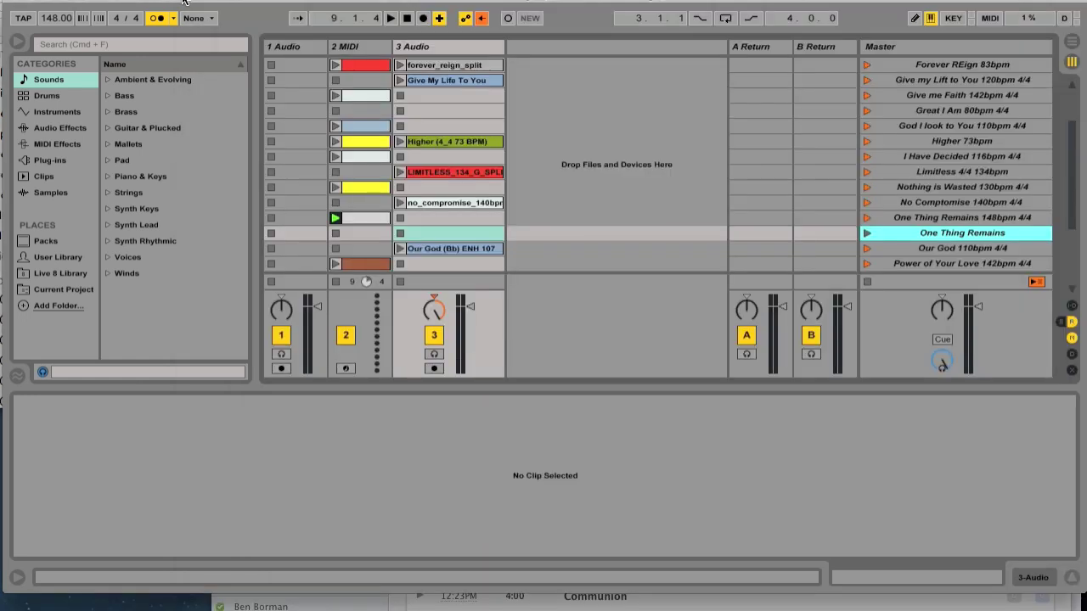
{"action": "left_click", "coordinate": [24, 18]}
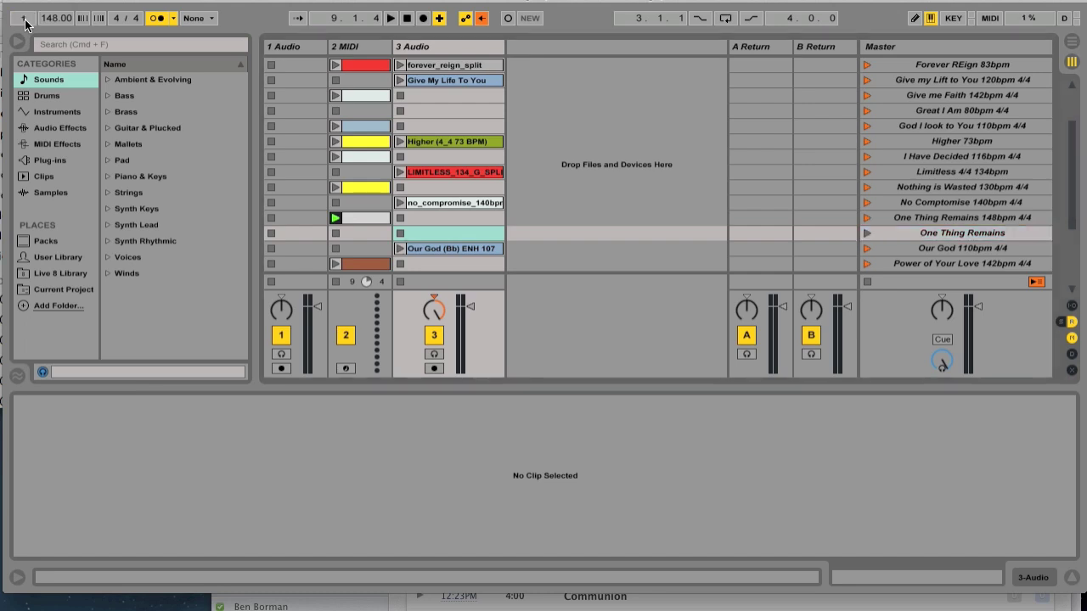
{"action": "left_click", "coordinate": [24, 18]}
{"action": "left_click", "coordinate": [23, 18]}
{"action": "left_click", "coordinate": [24, 18]}
{"action": "left_click", "coordinate": [24, 19]}
{"action": "left_click", "coordinate": [24, 19]}
{"action": "left_click", "coordinate": [23, 19]}
Stop Live's playback and pause the reference recording in Planning Center.
{"action": "key", "text": "space"}
{"action": "left_click", "coordinate": [644, 603]}
{"action": "left_click", "coordinate": [830, 191]}
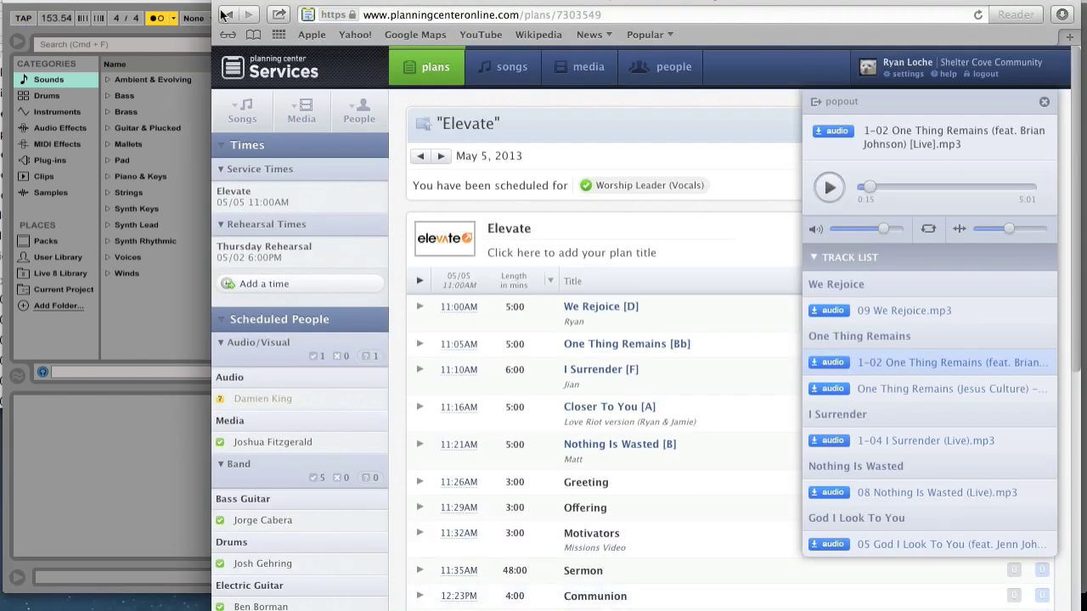
{"action": "left_click", "coordinate": [185, 3]}
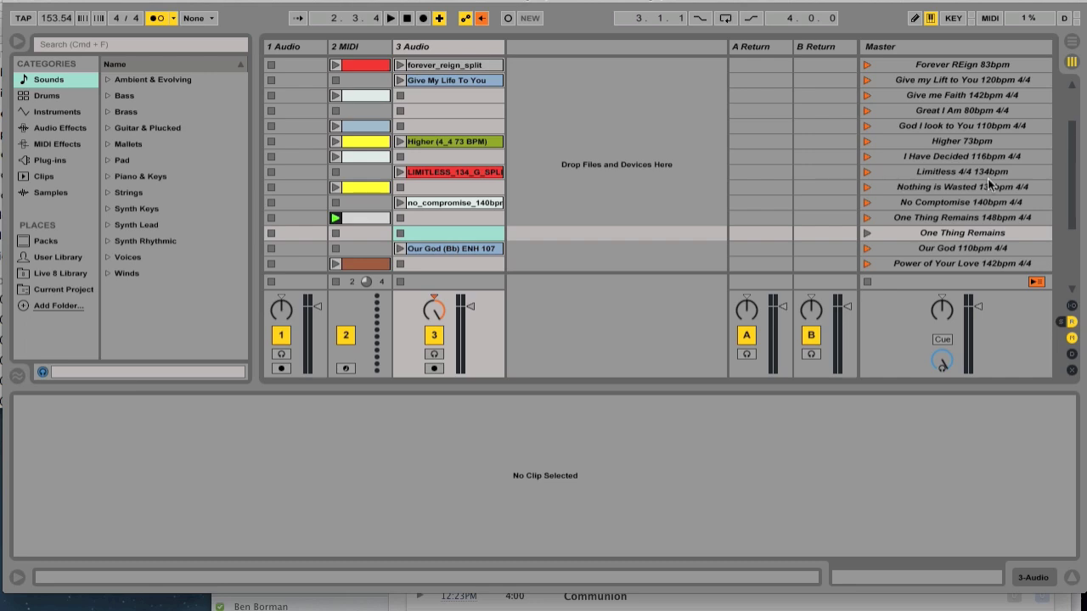
Rename the duplicated scene to 'One Thing Remains 150bpm 4/4'.
{"action": "left_click", "coordinate": [979, 233]}
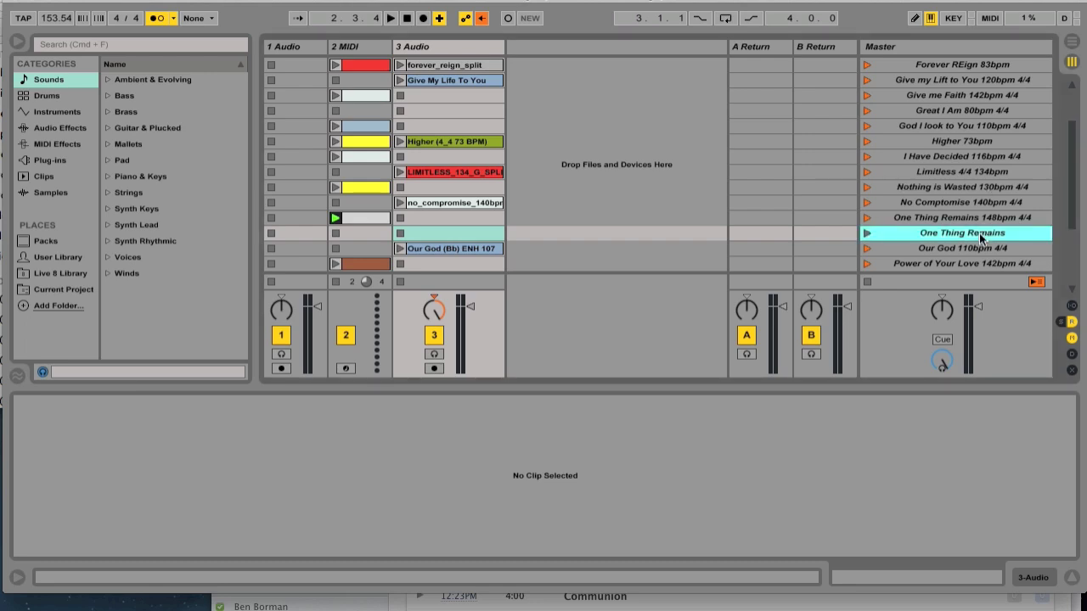
{"action": "key", "text": "super+r"}
{"action": "key", "text": "Right"}
{"action": "type", "text": "150bpm 4/4"}
Insert an empty MIDI clip in the scene's 2 MIDI slot and launch the scene at 150 BPM.
{"action": "left_click", "coordinate": [365, 227]}
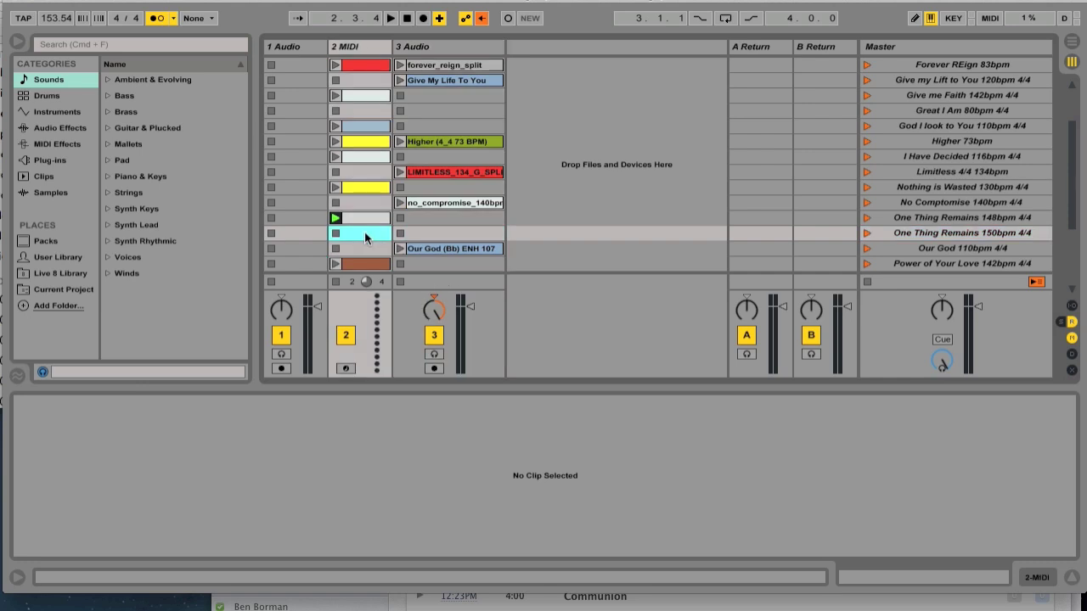
{"action": "right_click", "coordinate": [364, 231]}
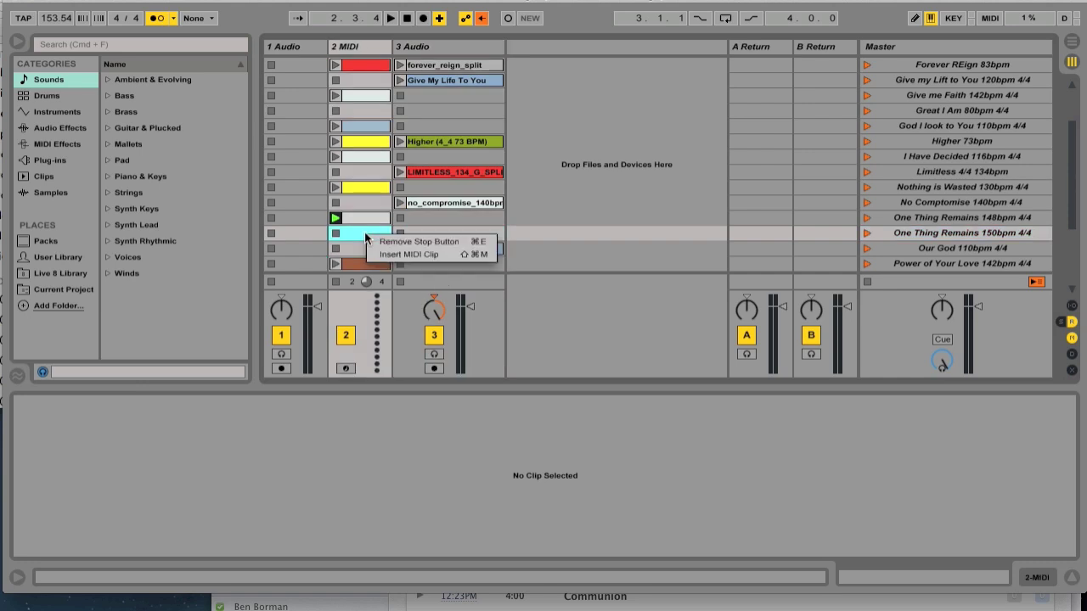
{"action": "left_click", "coordinate": [424, 255]}
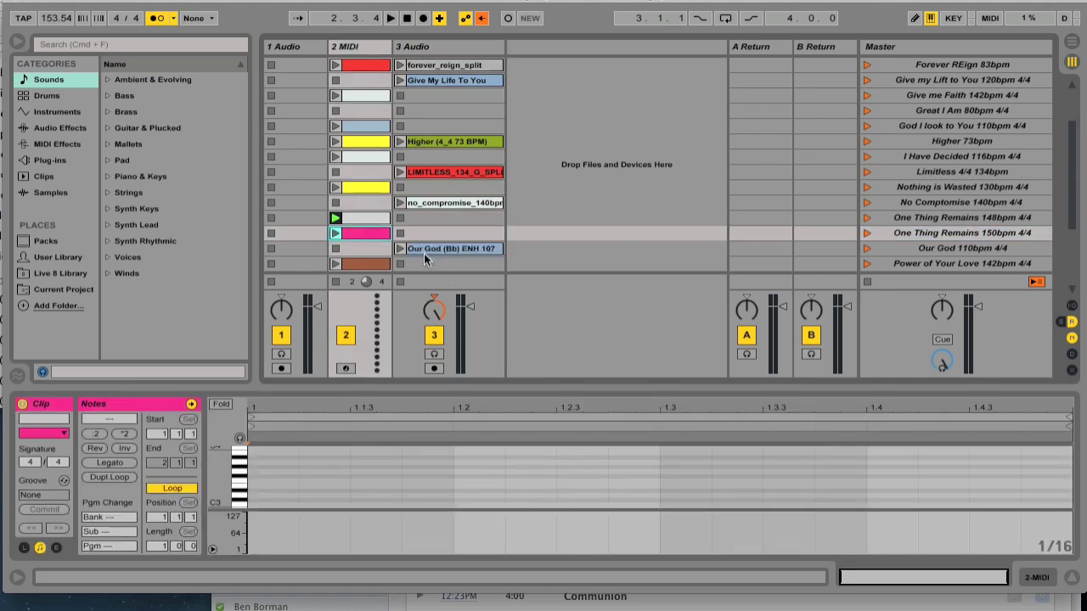
{"action": "left_click", "coordinate": [866, 233]}
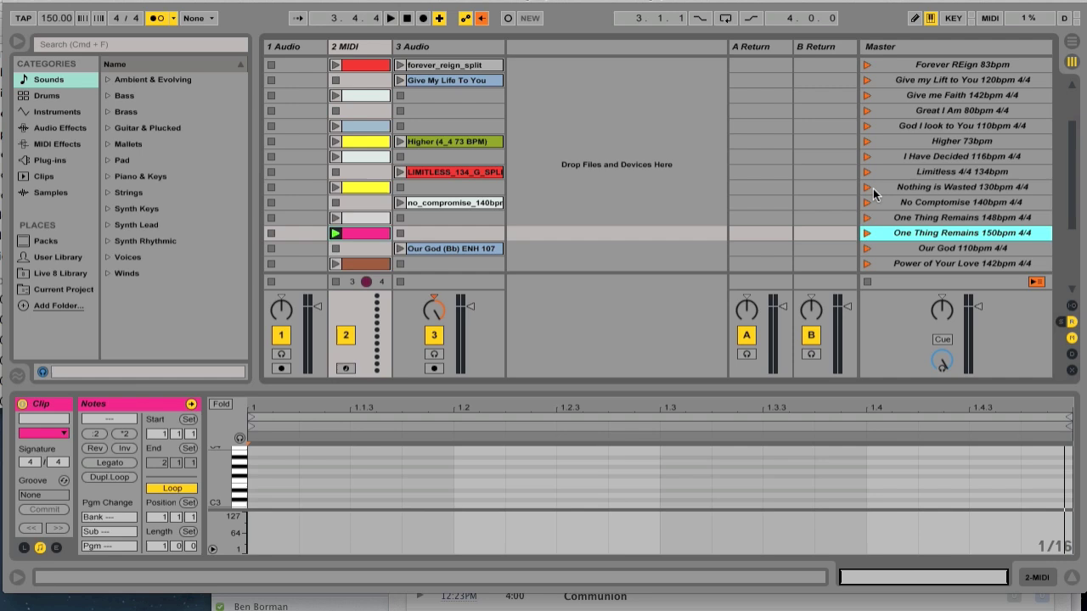
Insert a captured copy of the We Rejoice 115bpm scene directly below the original.
{"action": "scroll", "coordinate": [880, 183], "scroll_direction": "down", "scroll_amount": 4}
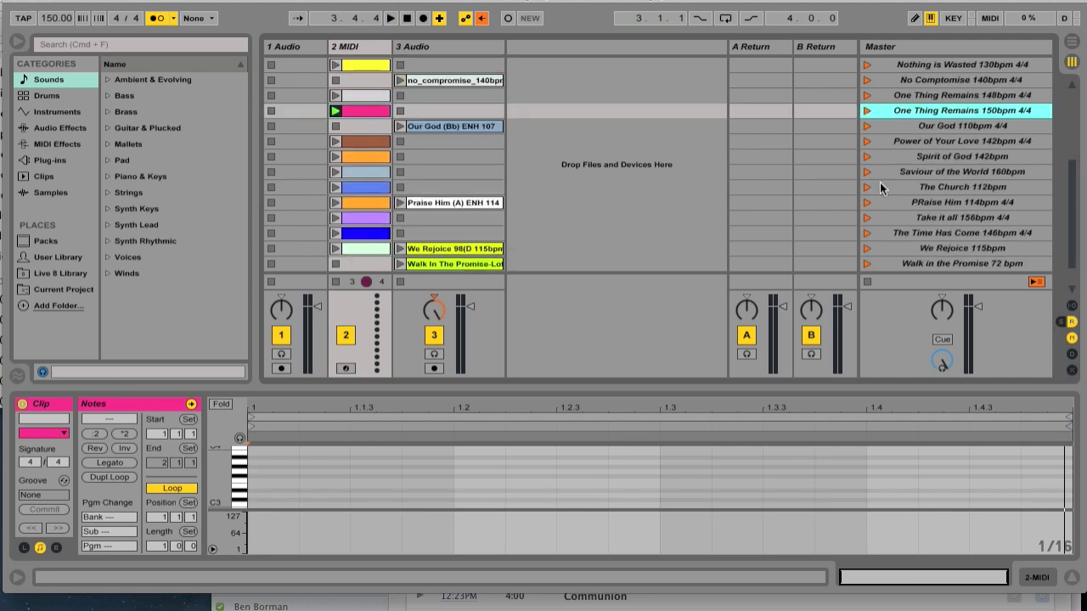
{"action": "scroll", "coordinate": [879, 183], "scroll_direction": "down", "scroll_amount": 1}
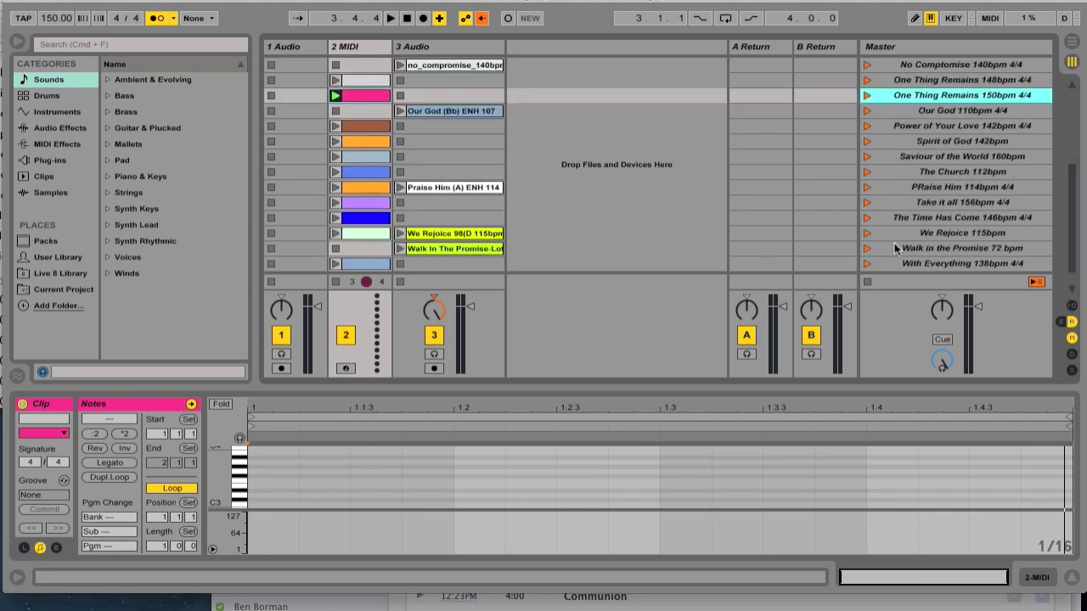
{"action": "left_click", "coordinate": [968, 236]}
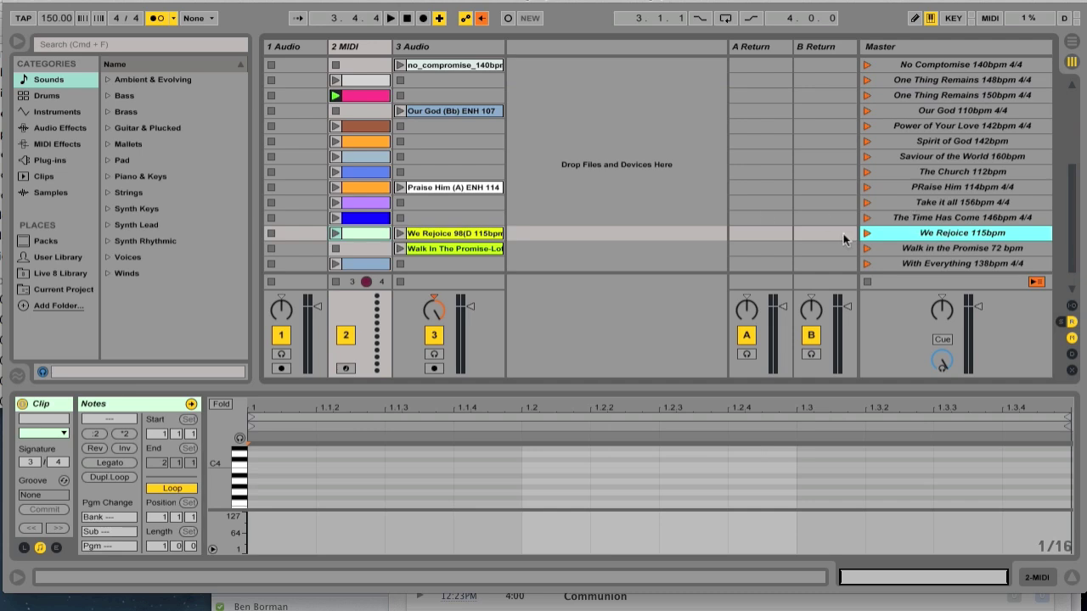
{"action": "key", "text": "super+i"}
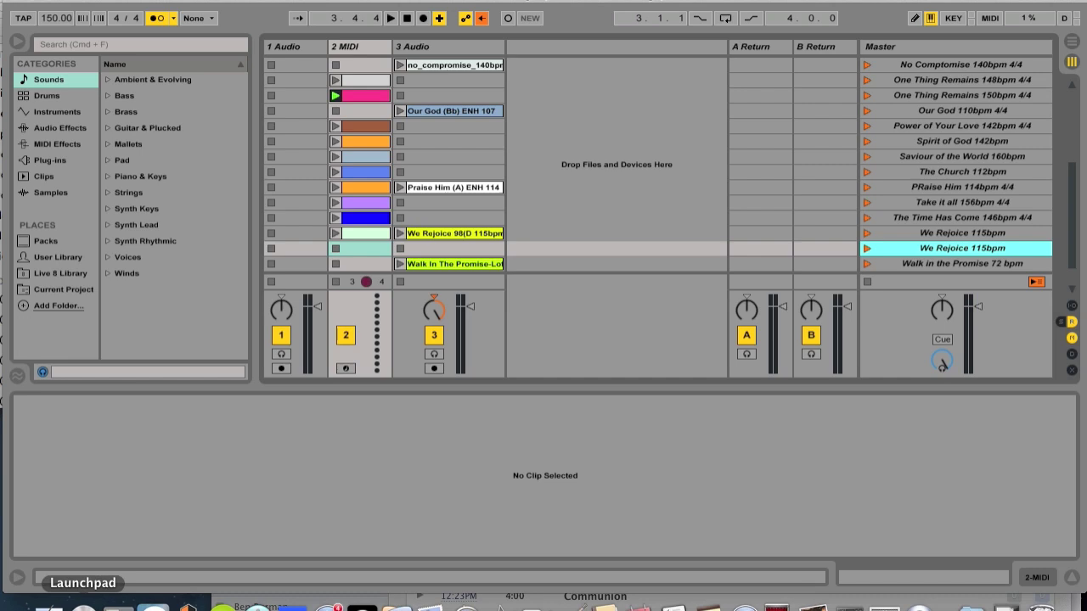
Drag 'We Rejoice (D 115bpm).m4a' from Finder into the new scene's 3 Audio slot.
{"action": "left_click", "coordinate": [48, 602]}
{"action": "left_click_drag", "start_coordinate": [441, 34], "coordinate": [1006, 10]}
{"action": "left_click_drag", "start_coordinate": [789, 94], "coordinate": [468, 249]}
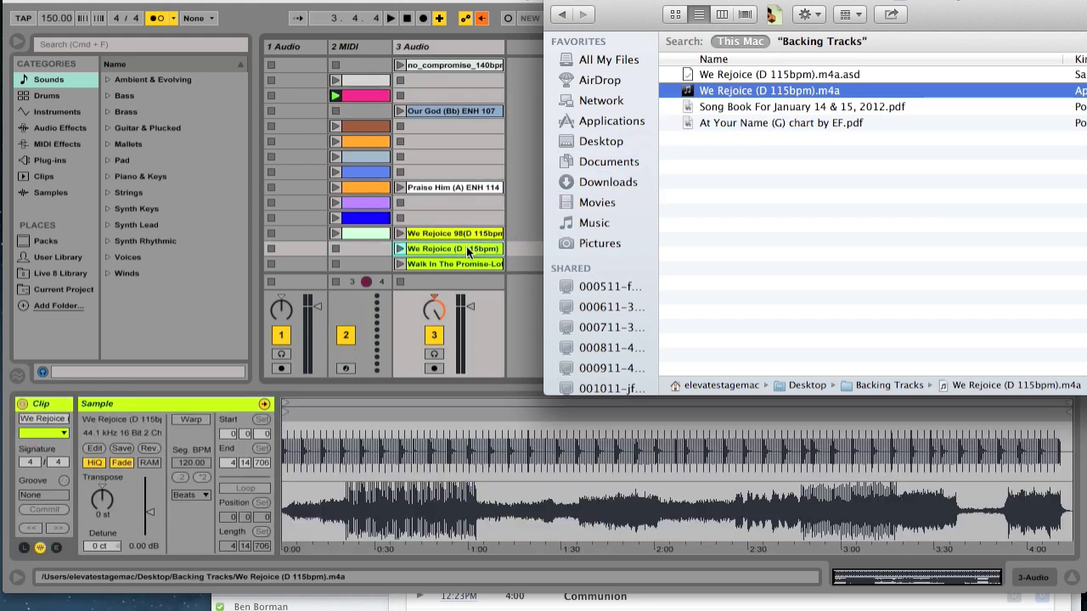
{"action": "left_click", "coordinate": [522, 5]}
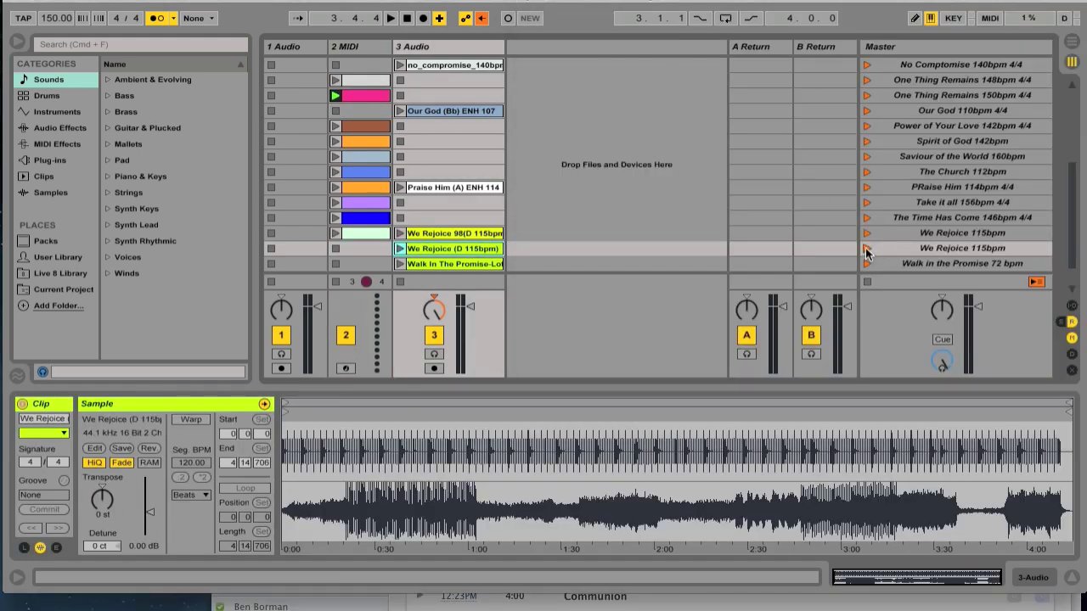
Audition the We Rejoice 115bpm scene at 115 BPM, toggling the metronome off and back on, then stop.
{"action": "left_click", "coordinate": [866, 249]}
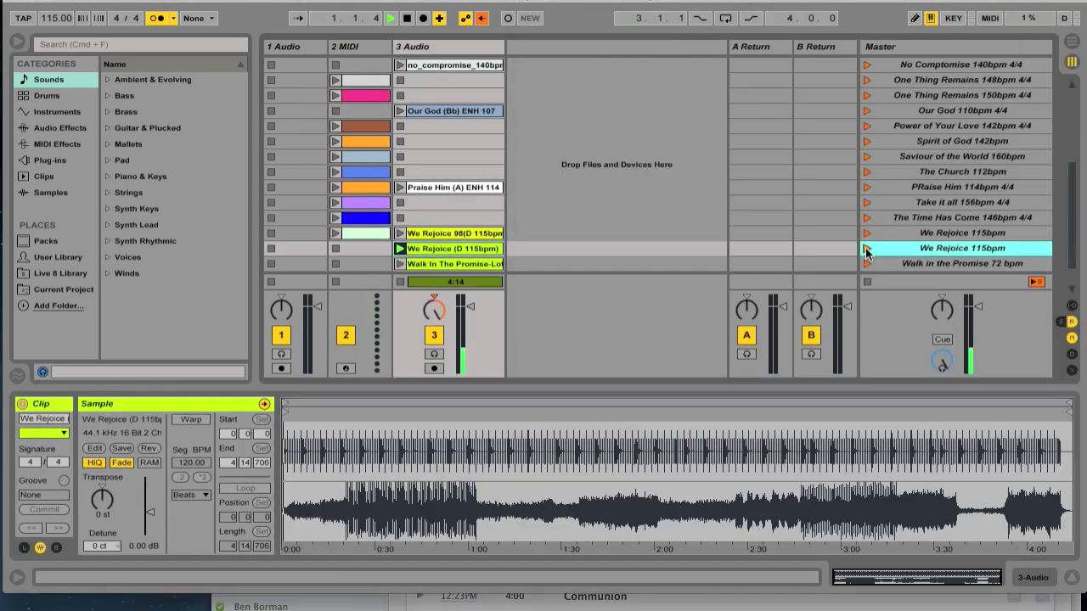
{"action": "left_click", "coordinate": [158, 19]}
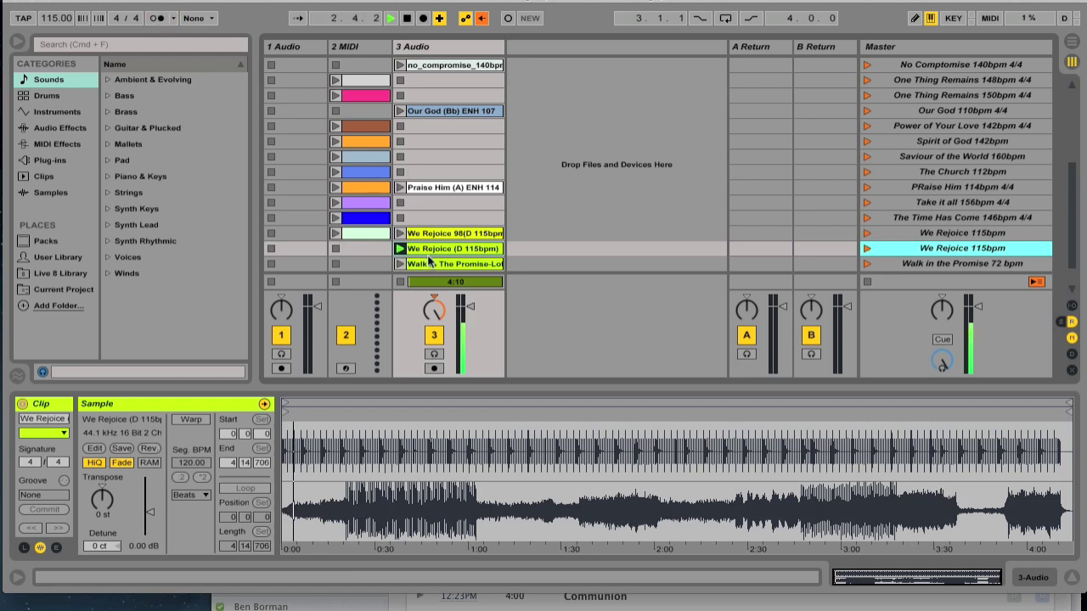
{"action": "left_click", "coordinate": [431, 314]}
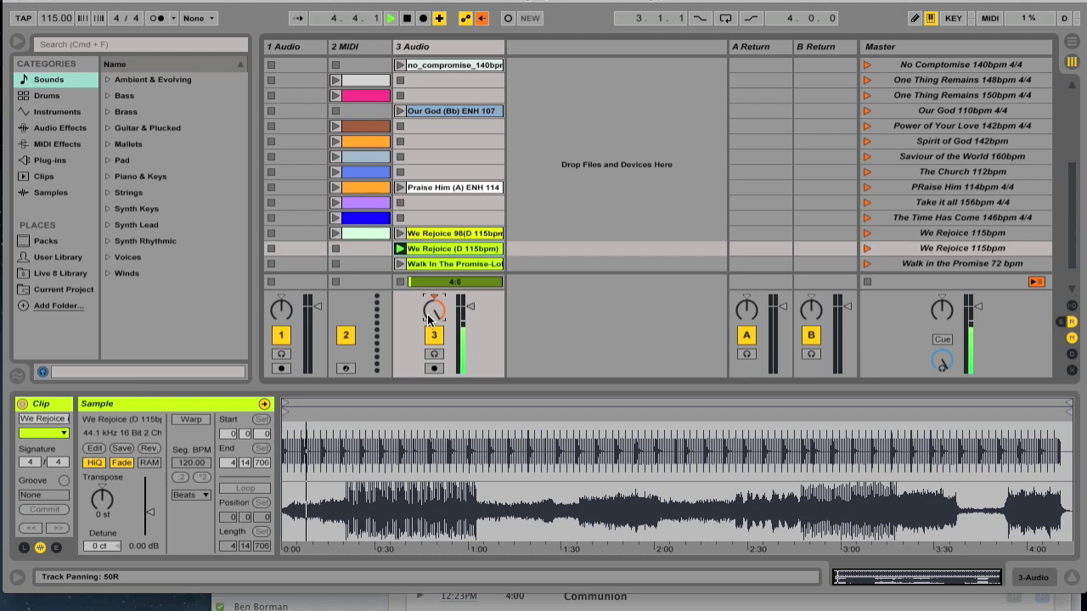
{"action": "left_click", "coordinate": [158, 19]}
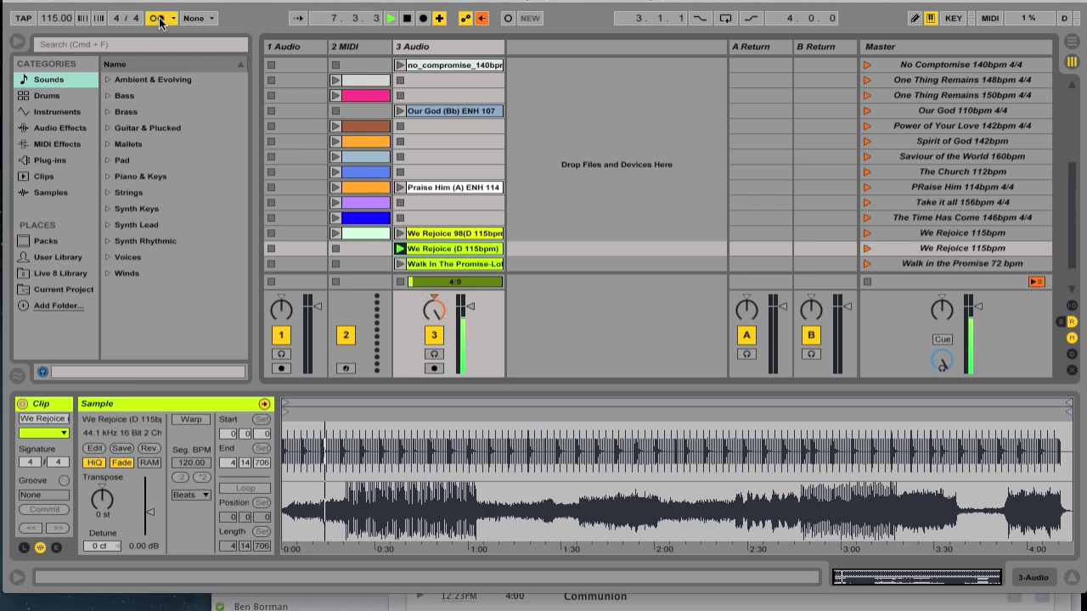
{"action": "key", "text": "space"}
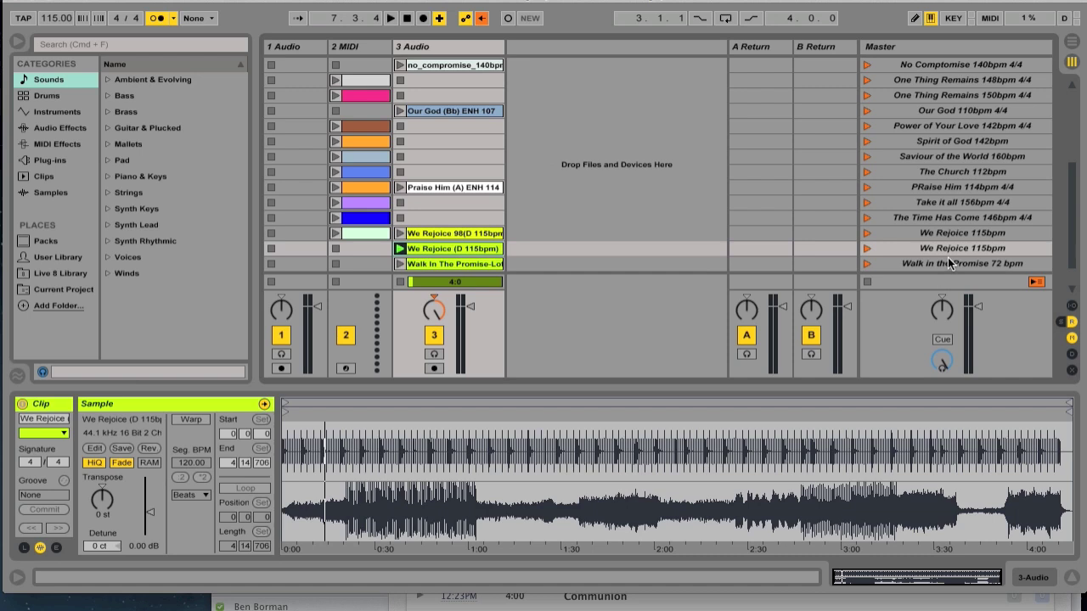
In KEY map mode, assign keys 1, 2, 3 to Be Lifted High, Come Like You Promised and Cornerstone, replacing old mappings.
{"action": "scroll", "coordinate": [947, 257], "scroll_direction": "up", "scroll_amount": 10}
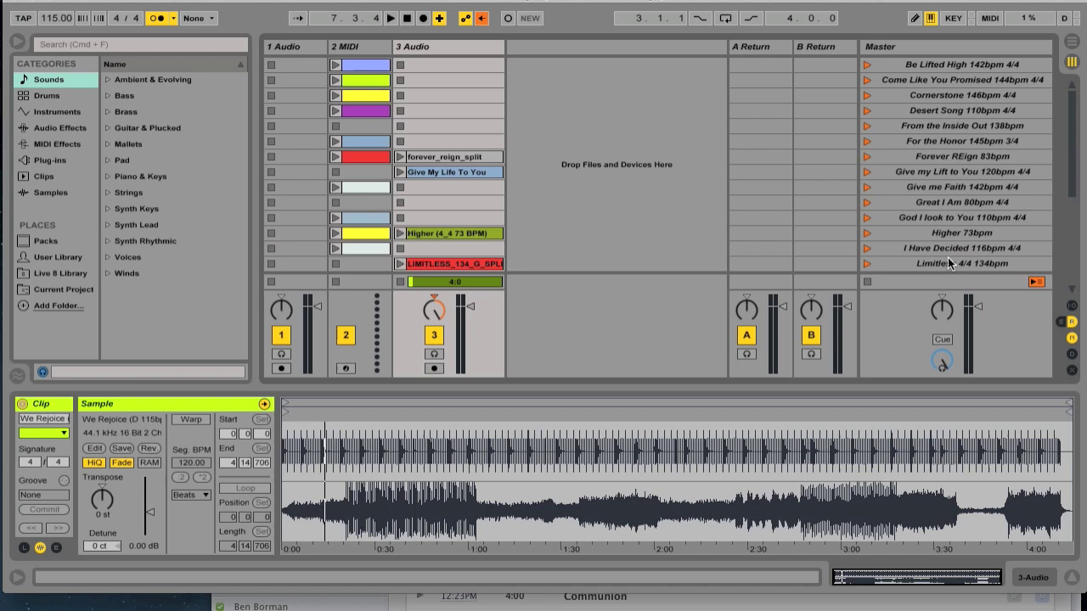
{"action": "left_click", "coordinate": [955, 19]}
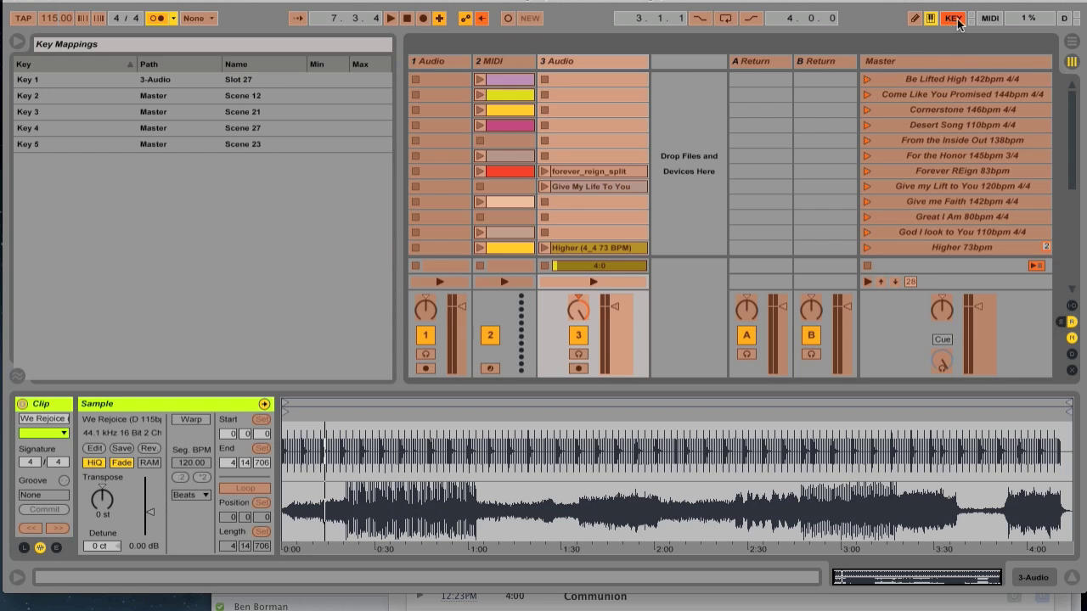
{"action": "left_click", "coordinate": [929, 78]}
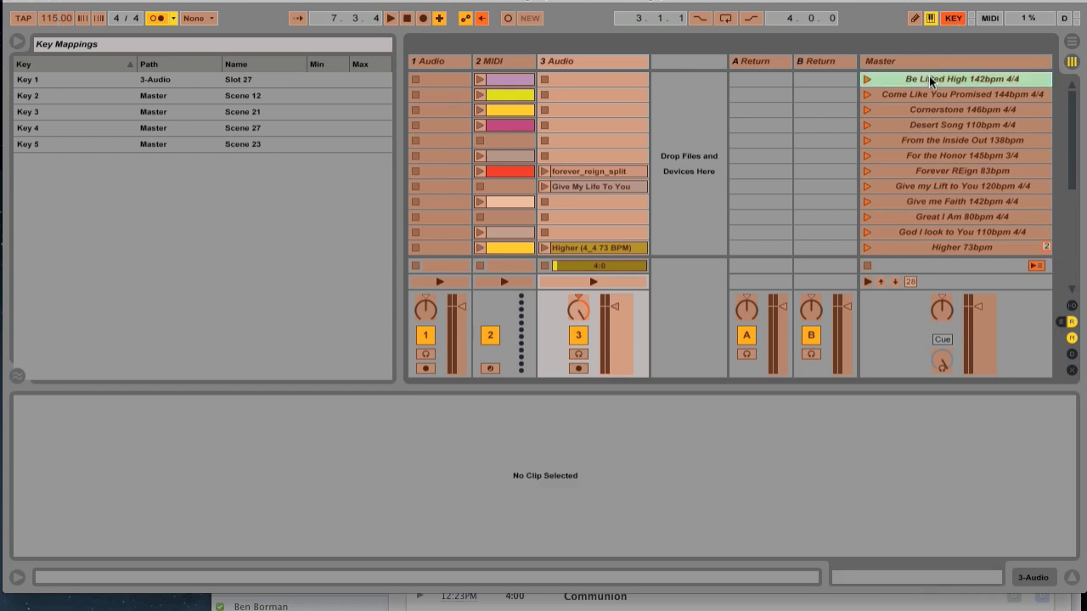
{"action": "key", "text": "1"}
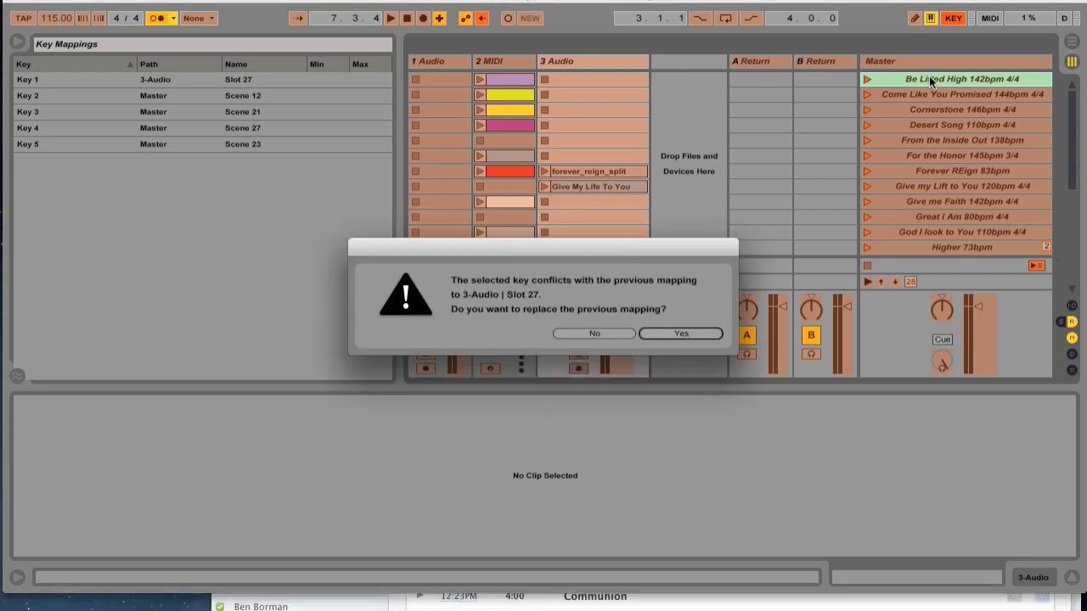
{"action": "left_click", "coordinate": [682, 334]}
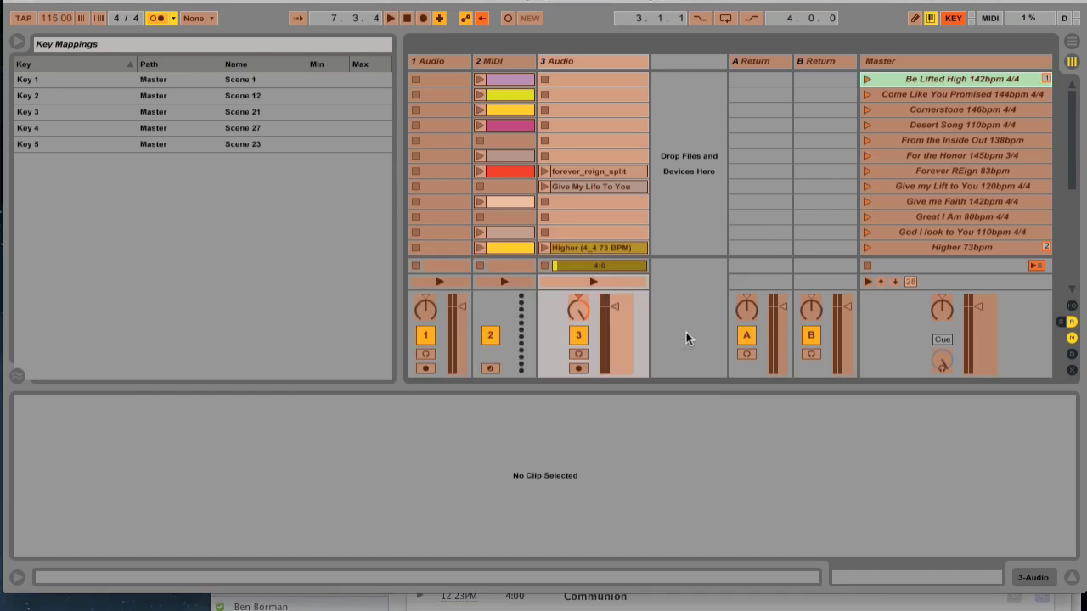
{"action": "left_click", "coordinate": [985, 94]}
{"action": "key", "text": "2"}
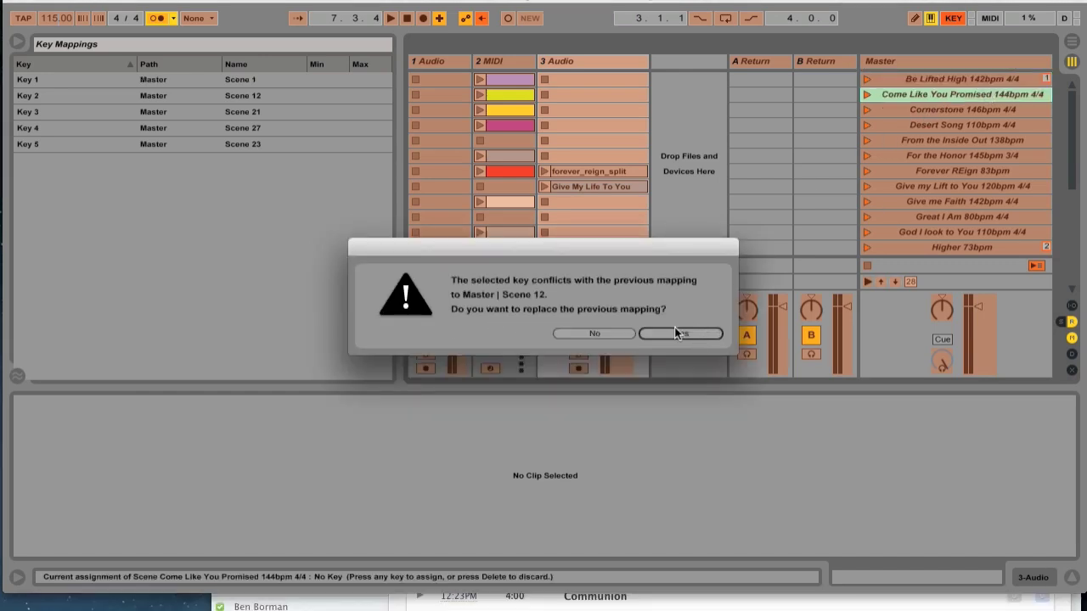
{"action": "left_click", "coordinate": [674, 333]}
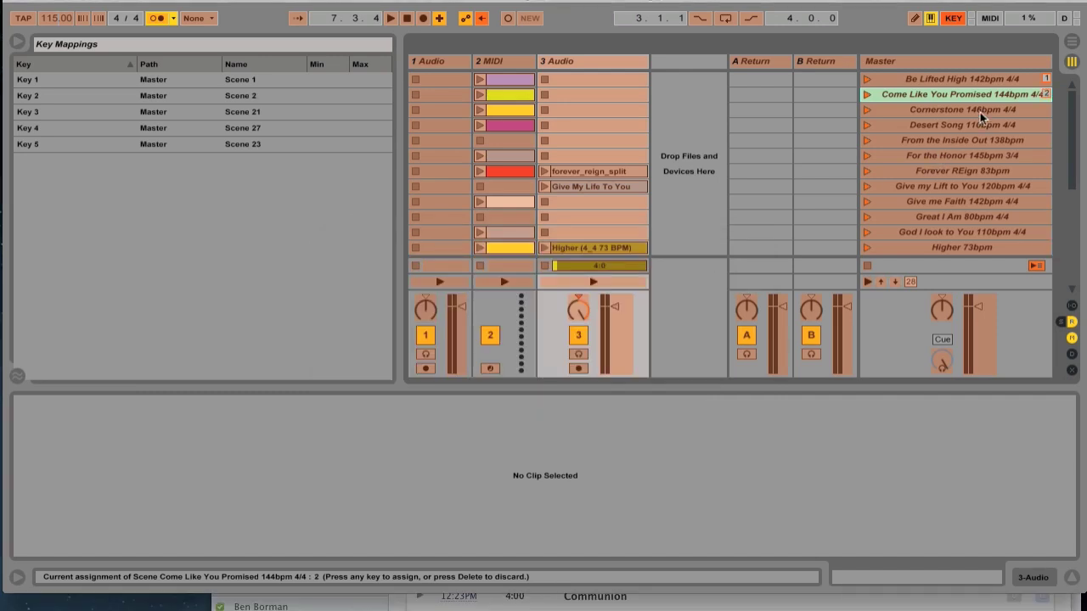
{"action": "left_click", "coordinate": [980, 110]}
{"action": "left_click", "coordinate": [679, 334]}
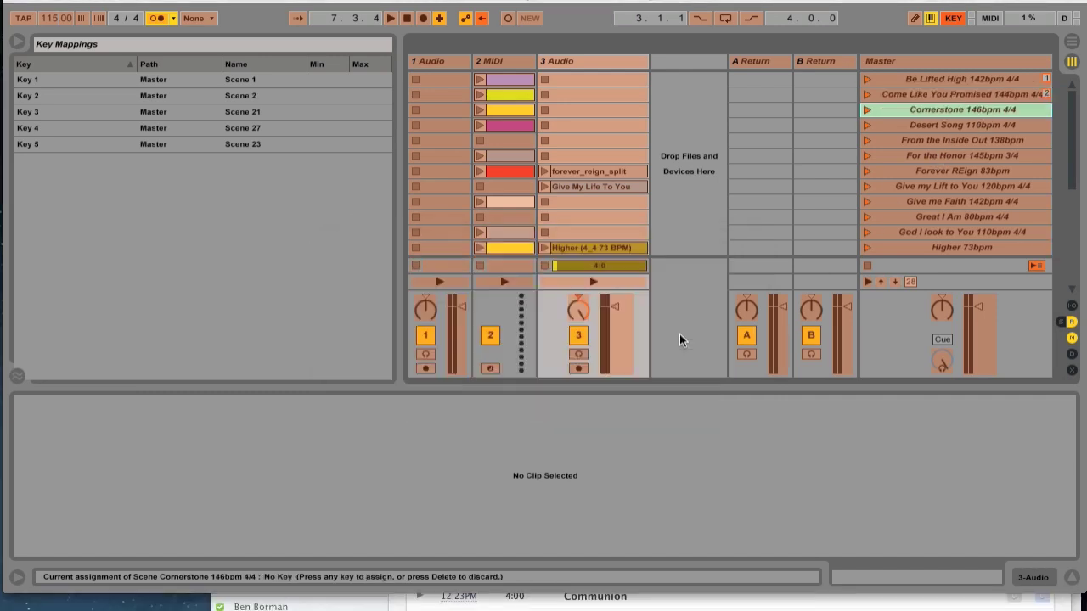
Exit KEY mode and test hotkeys 1, 2 and 3, checking tempos of 142, 144 and 146 BPM.
{"action": "left_click", "coordinate": [953, 20]}
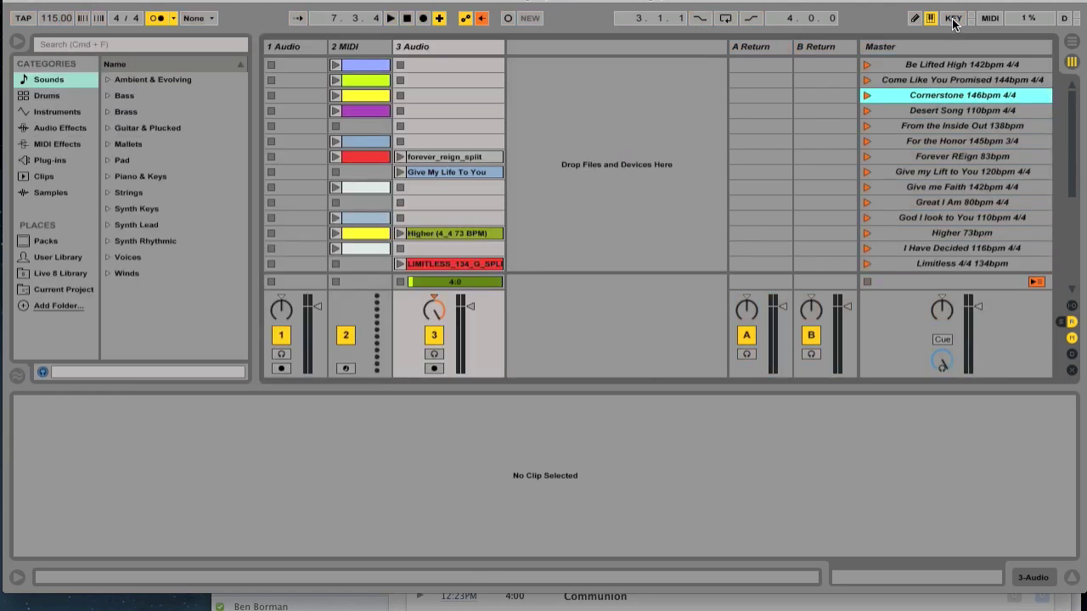
{"action": "key", "text": "1"}
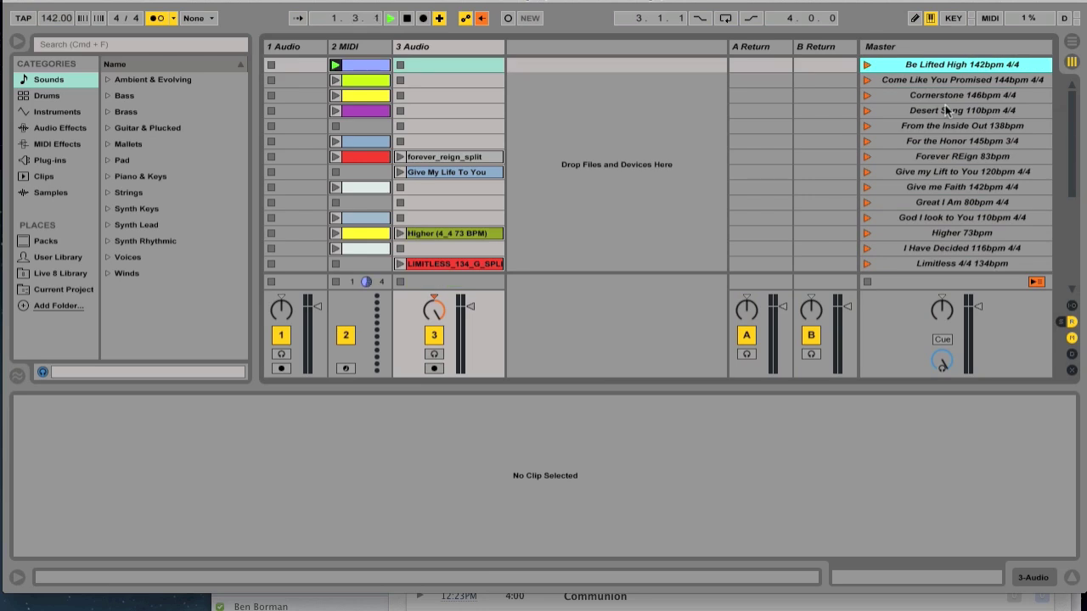
{"action": "key", "text": "2"}
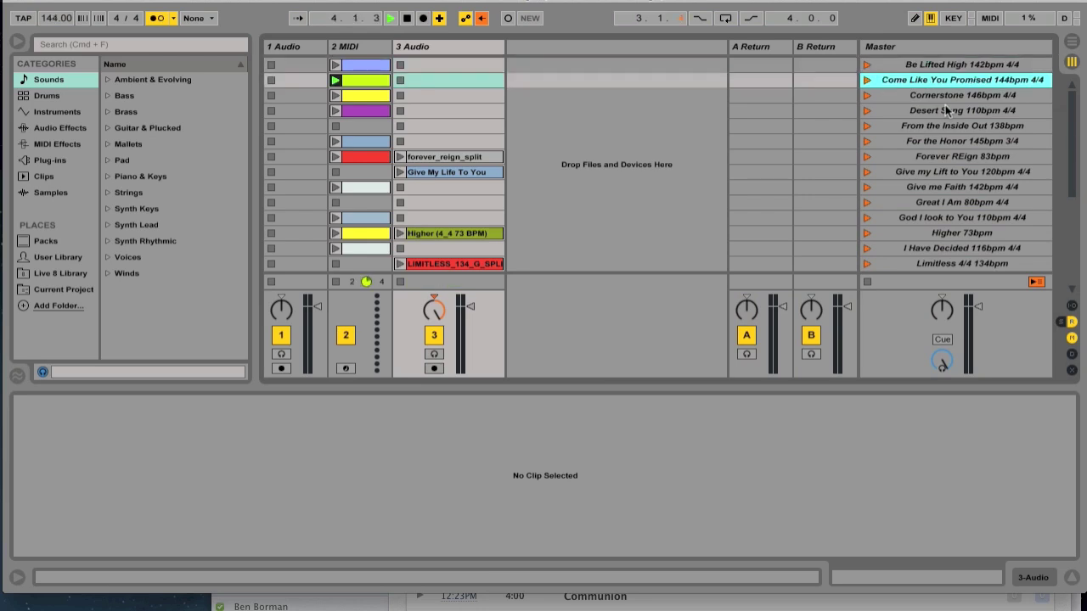
{"action": "key", "text": "3"}
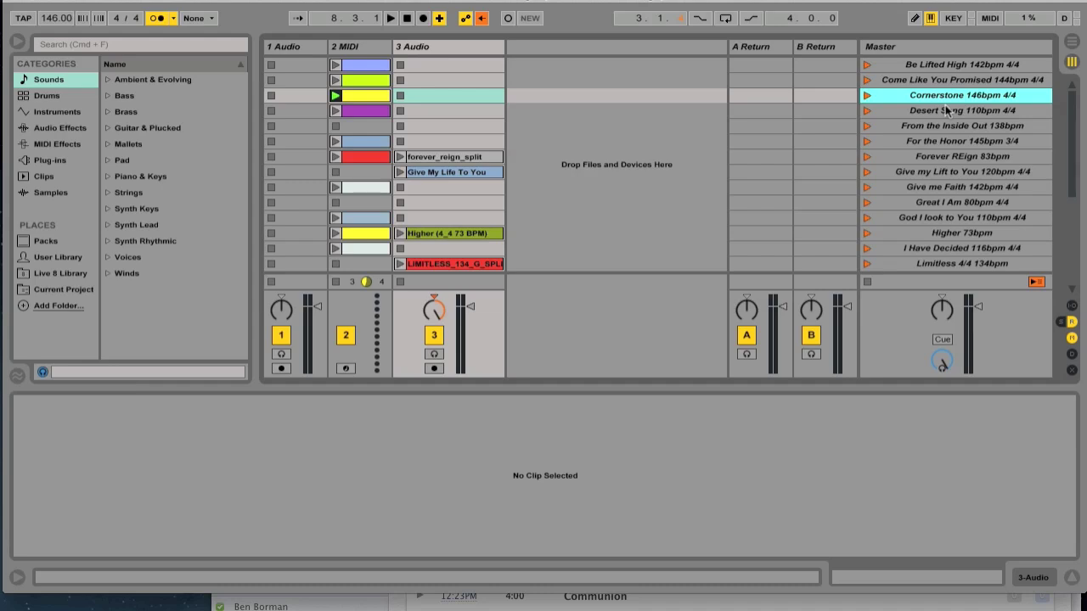
{"action": "key", "text": "space"}
{"action": "key", "text": "space"}
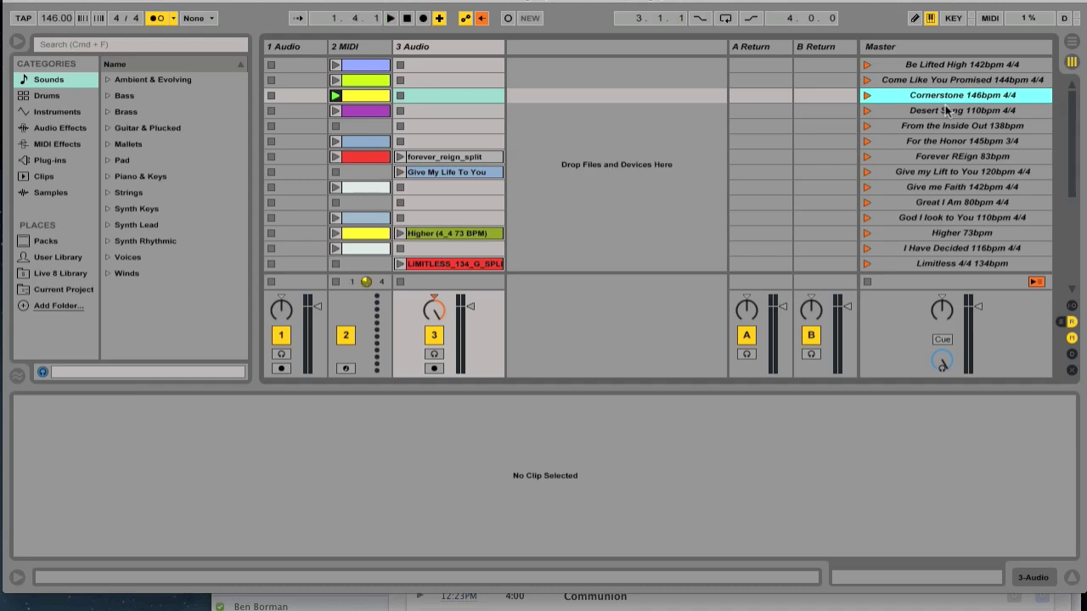